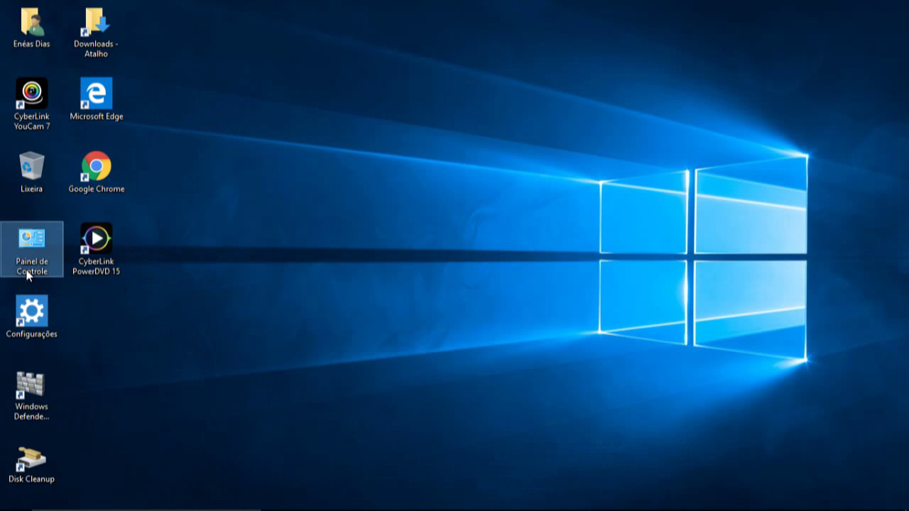
Step: Open Desfragmentar e Otimizar Unidades from the Control Panel's Ferramentas Administrativas and close the Explorer windows behind it
double_click(27, 275)
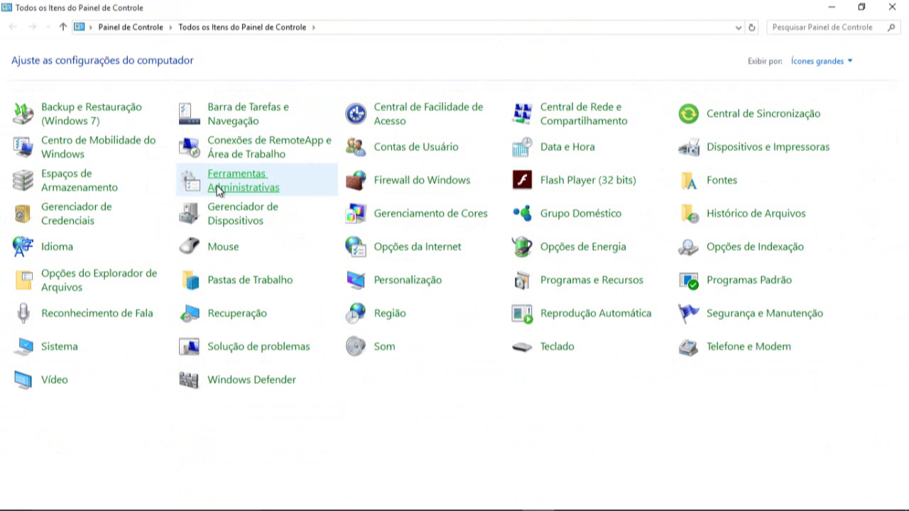
click(217, 190)
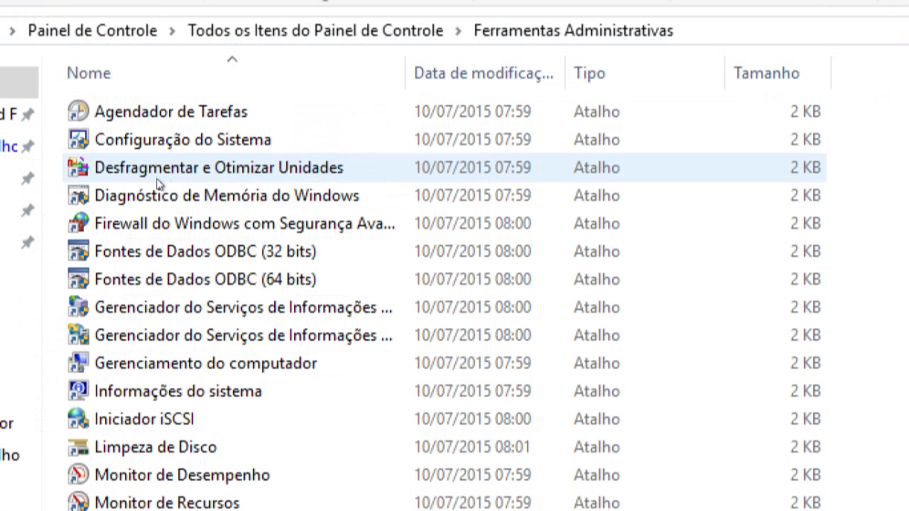
mouse_move(157, 184)
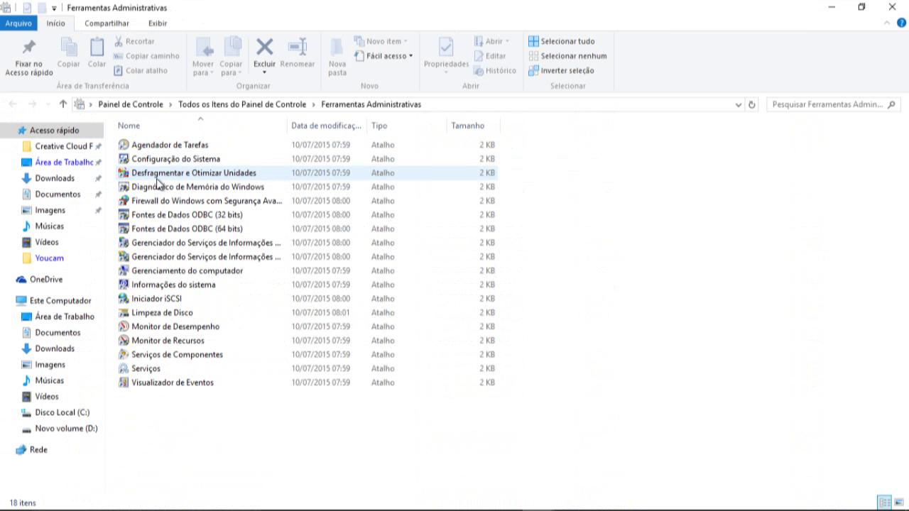
click(159, 179)
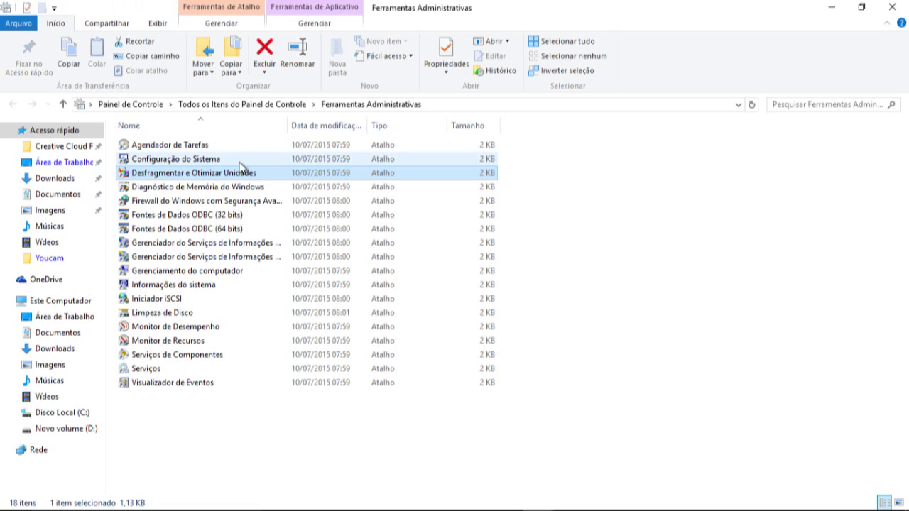
double_click(317, 178)
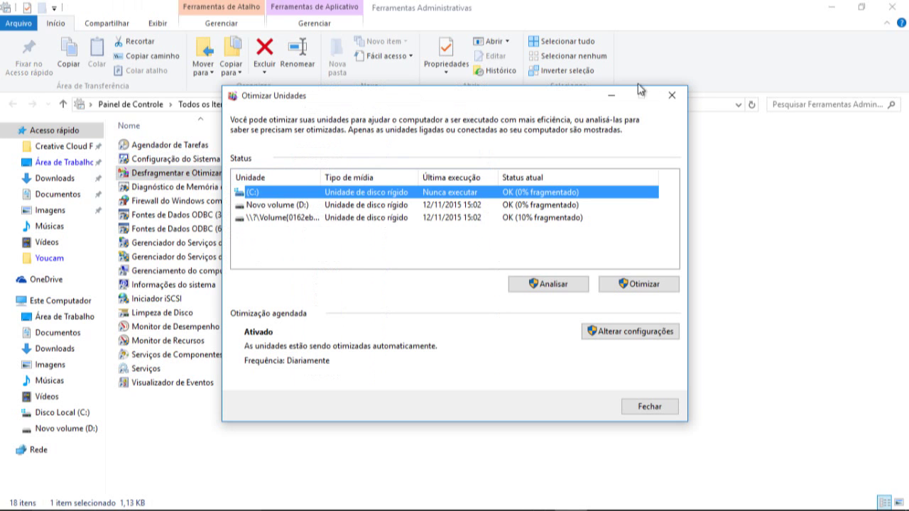
click(892, 10)
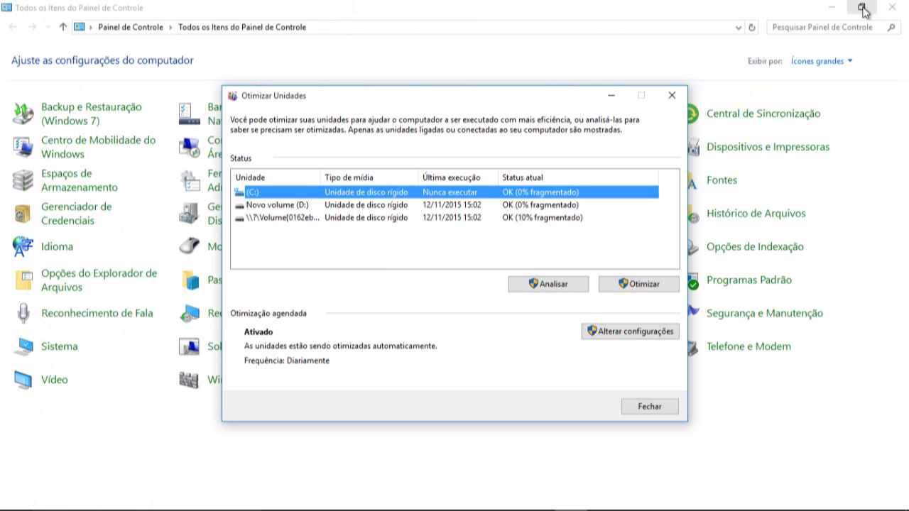
click(889, 8)
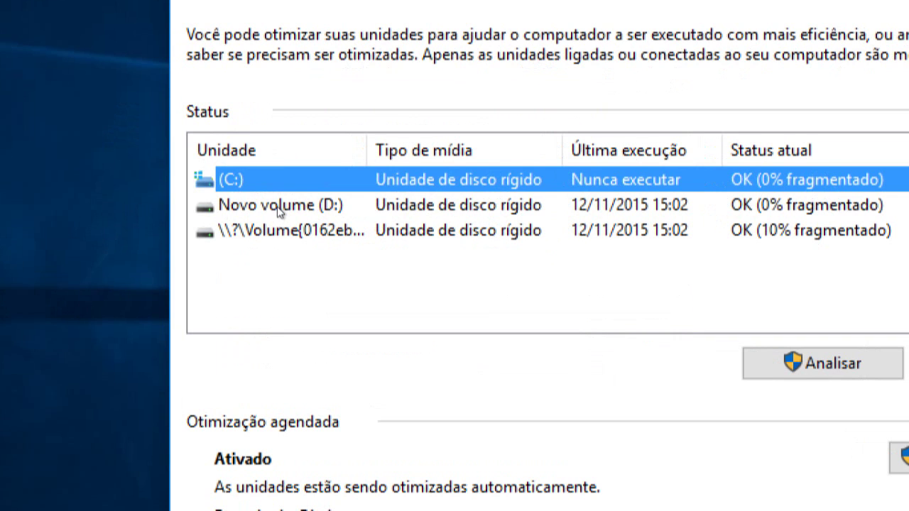
Step: Examine the media type, last run and current status of each listed drive
click(279, 205)
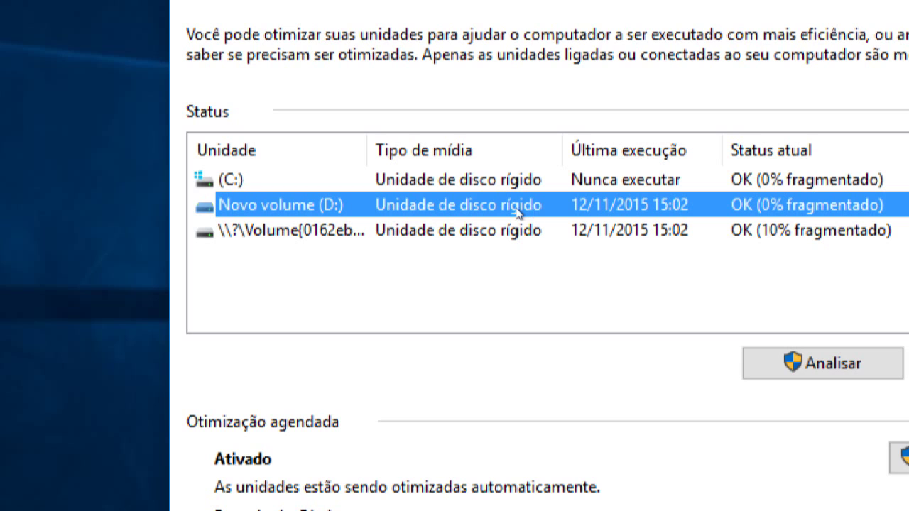
click(260, 224)
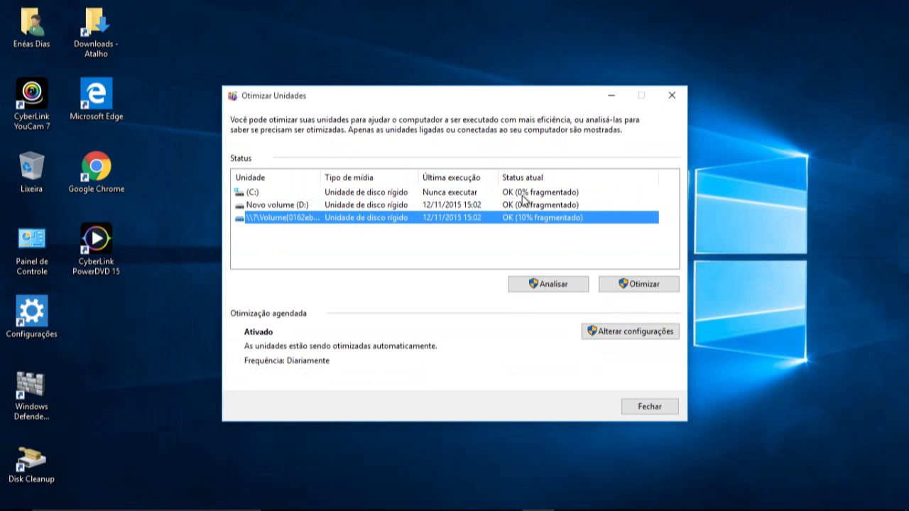
click(516, 193)
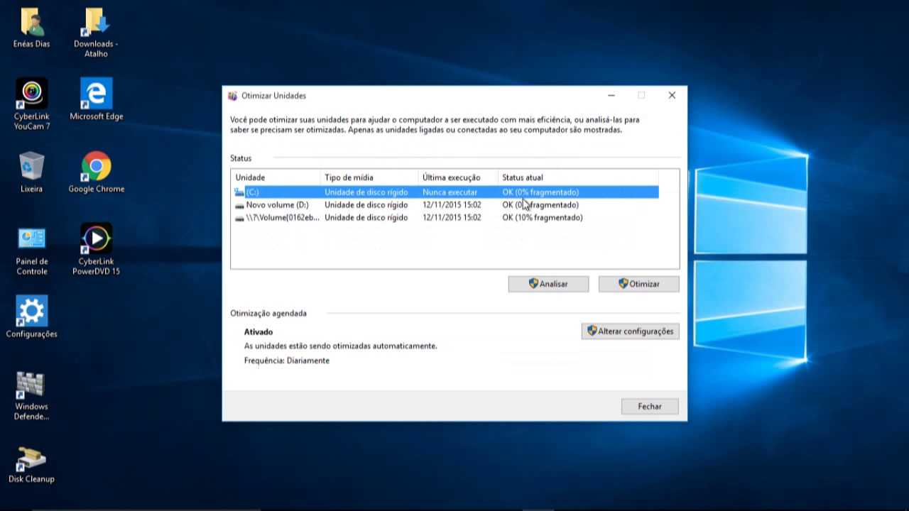
click(448, 205)
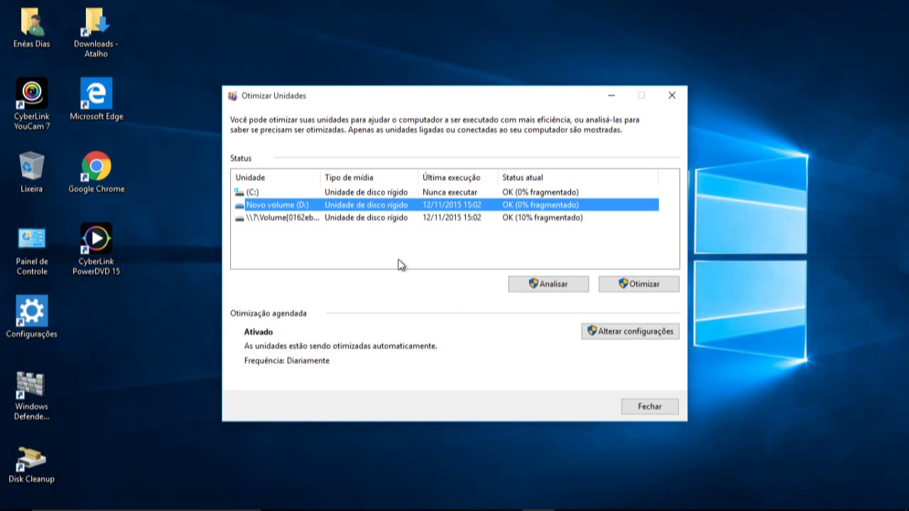
click(389, 226)
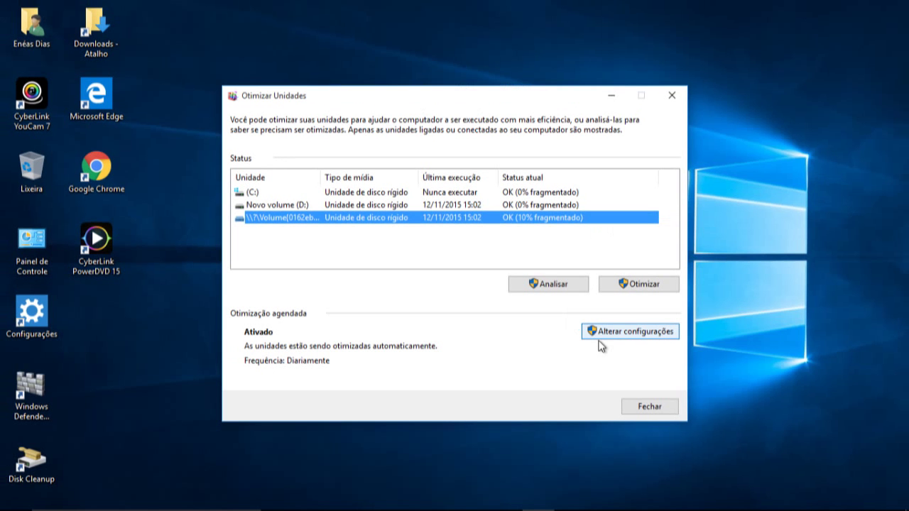
Step: Open the settings for the scheduled drive optimization
click(612, 341)
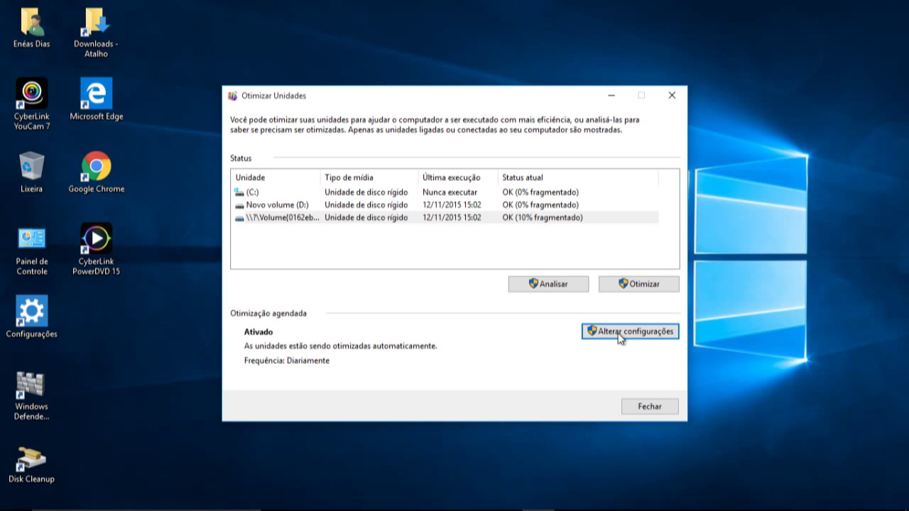
mouse_move(623, 509)
click(622, 331)
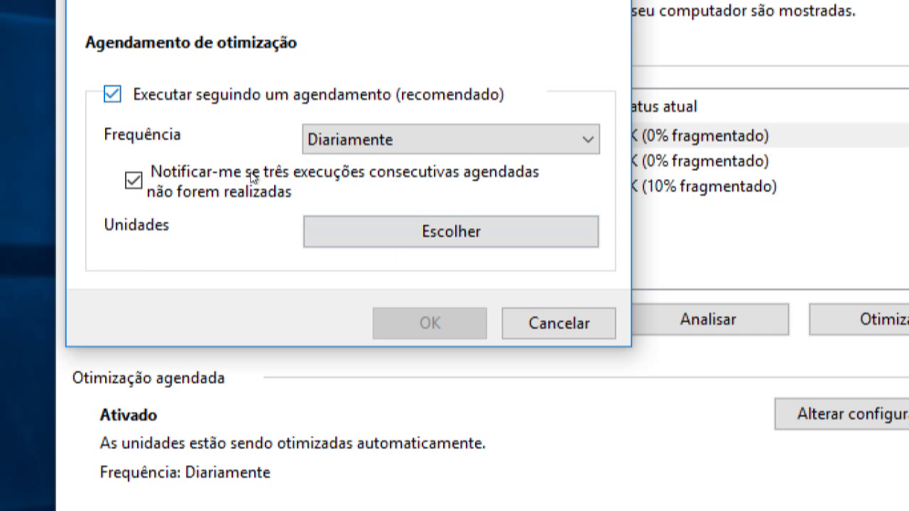
Step: Try turning the scheduled run off and on again, and review the frequency options, keeping Diariamente
key(space)
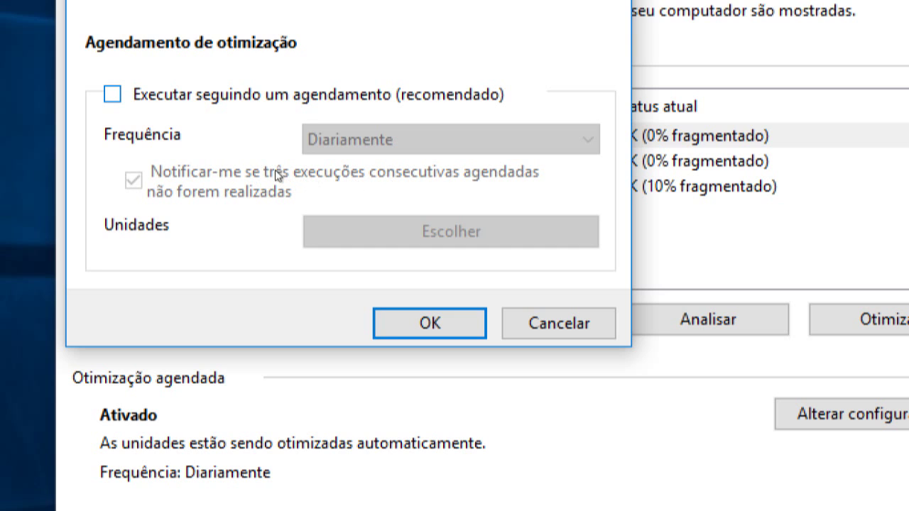
key(space)
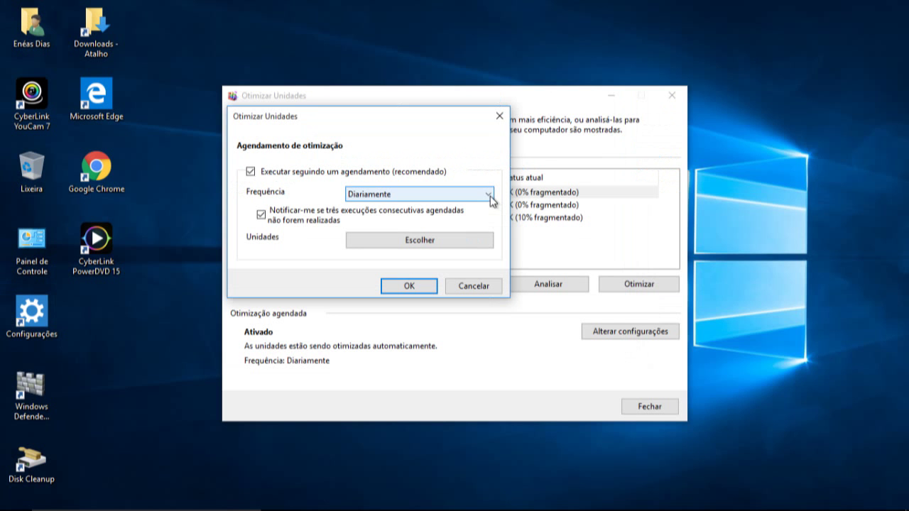
click(490, 195)
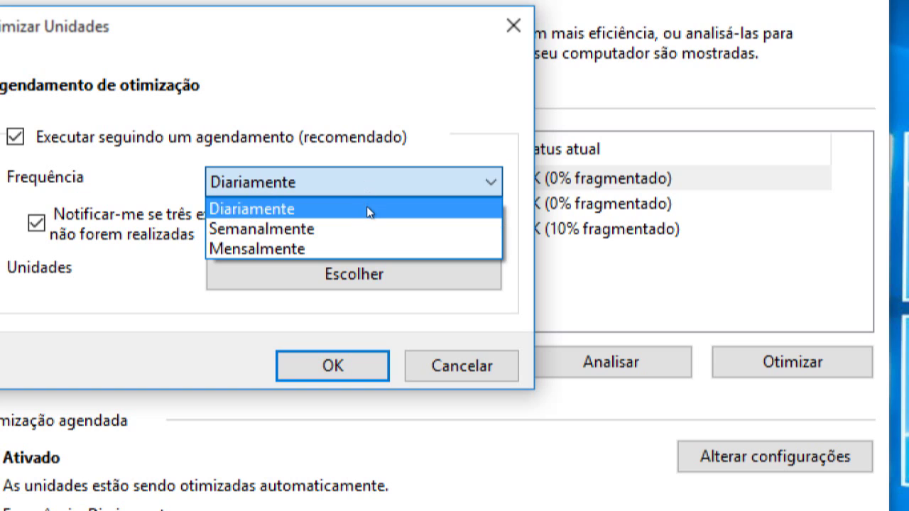
key(Down)
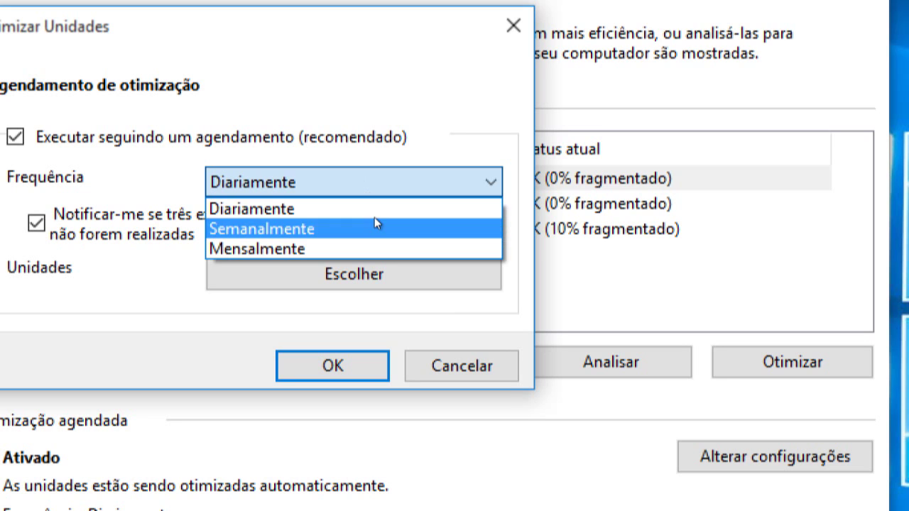
click(375, 213)
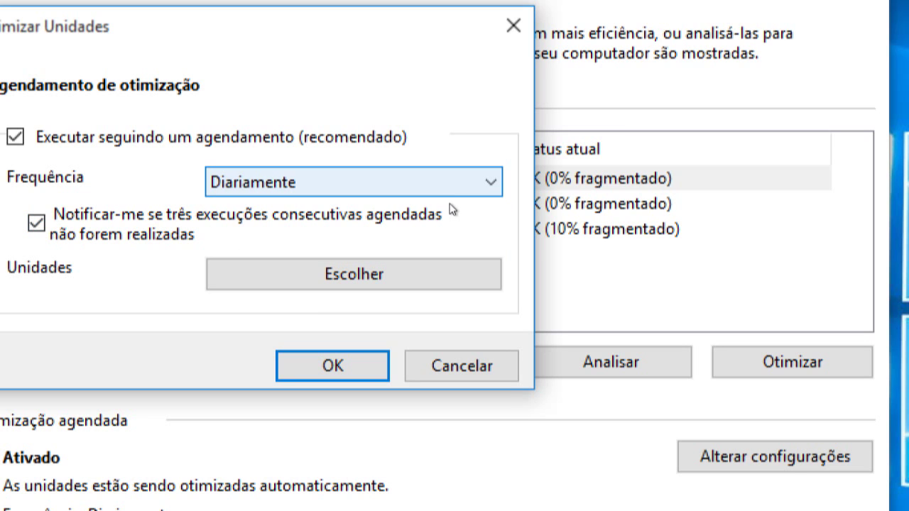
click(490, 198)
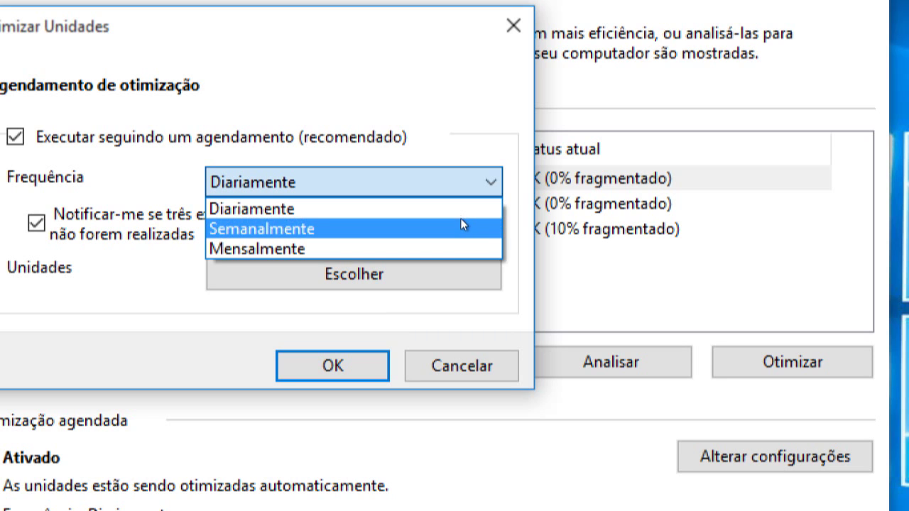
click(491, 196)
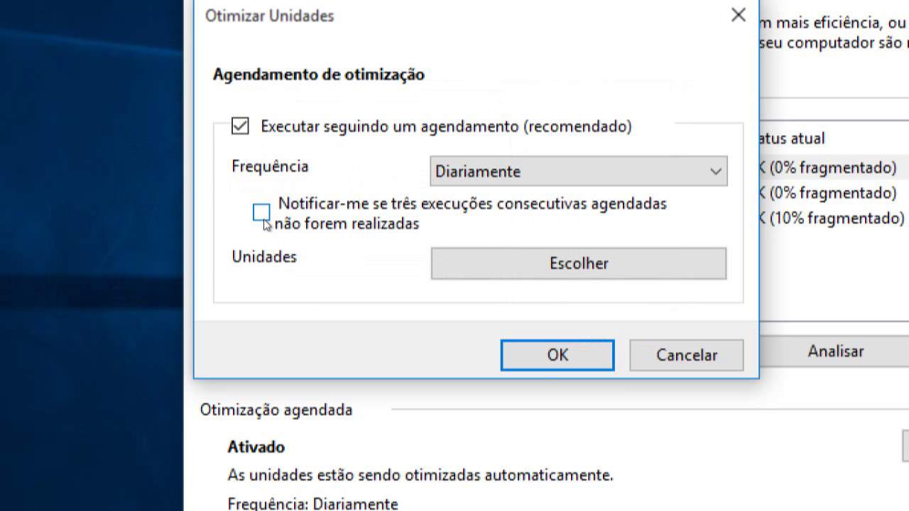
Step: Enable the notification for three consecutive missed scheduled runs and open the schedule's drive selection
click(264, 223)
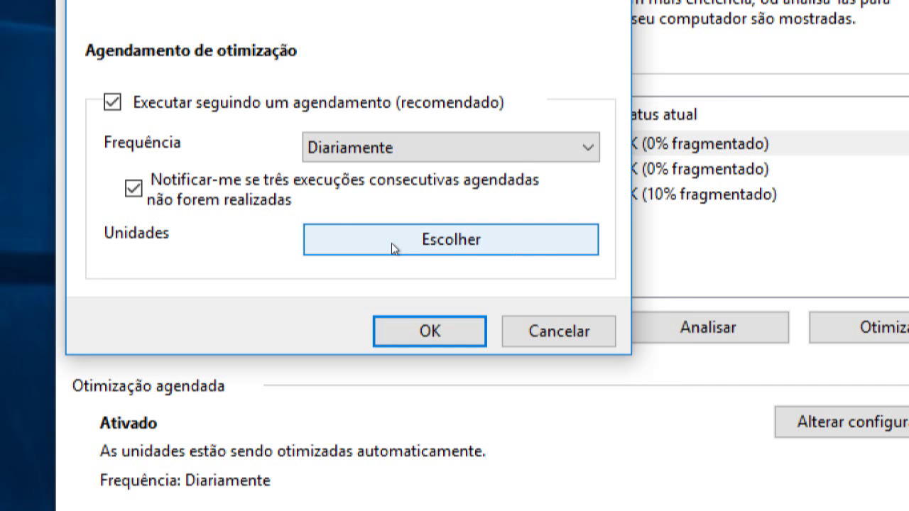
click(391, 243)
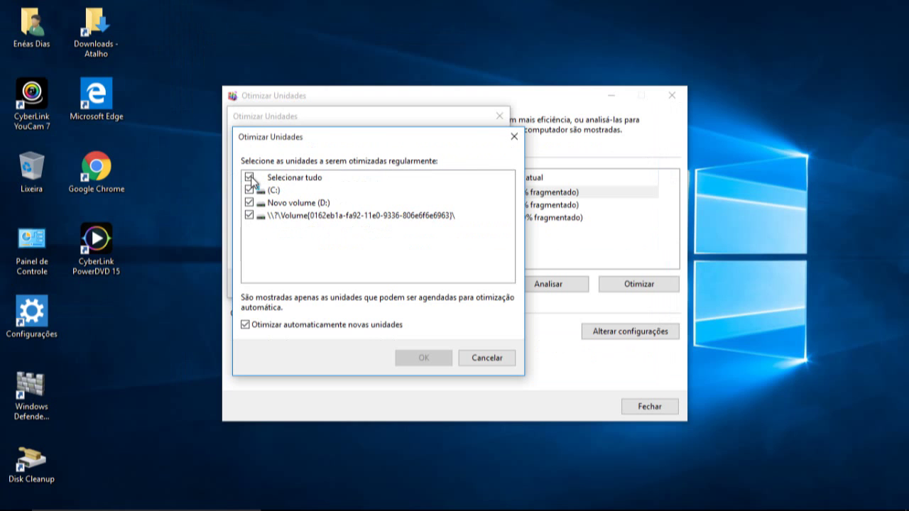
Step: Try limiting the schedule to drive (C:) and toggling automatic optimization of new drives, then clear the drive selection
click(249, 177)
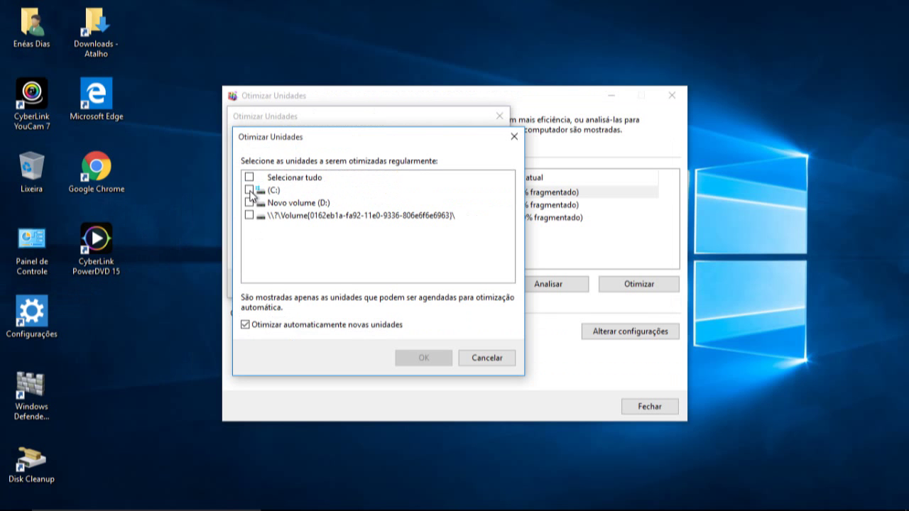
click(249, 190)
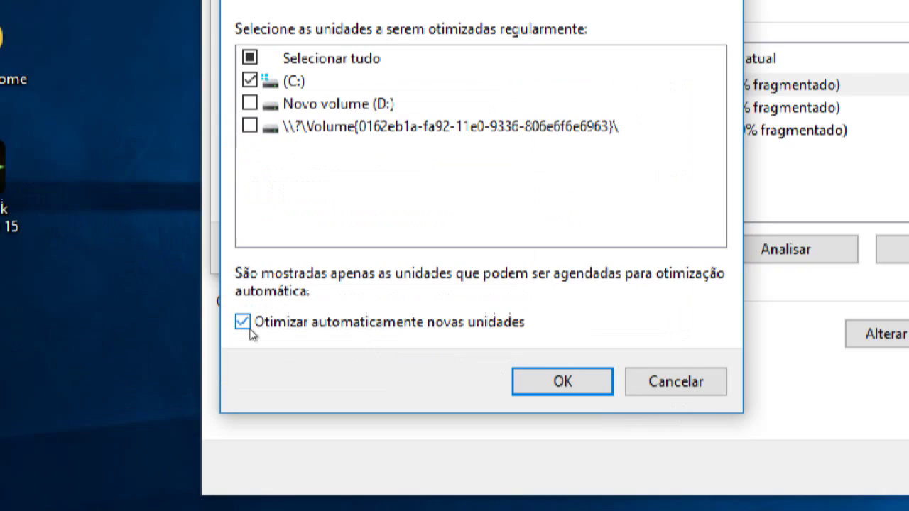
click(242, 323)
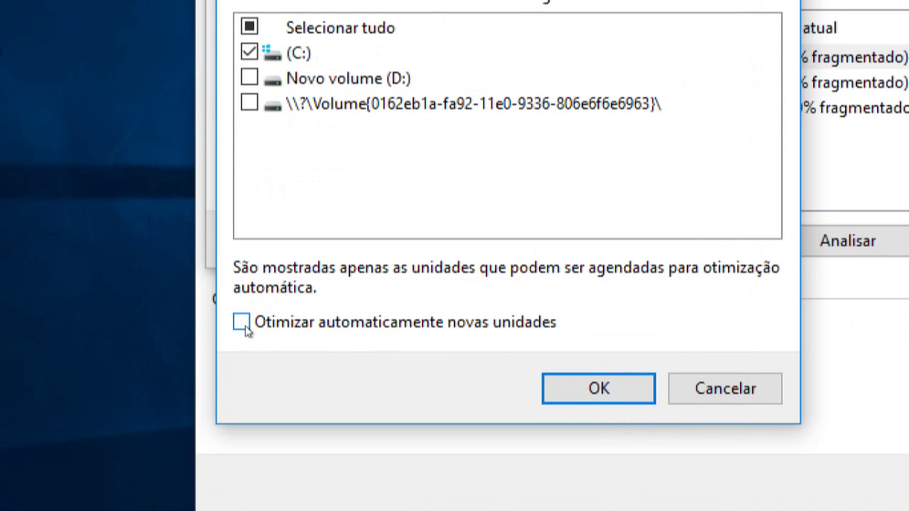
click(242, 323)
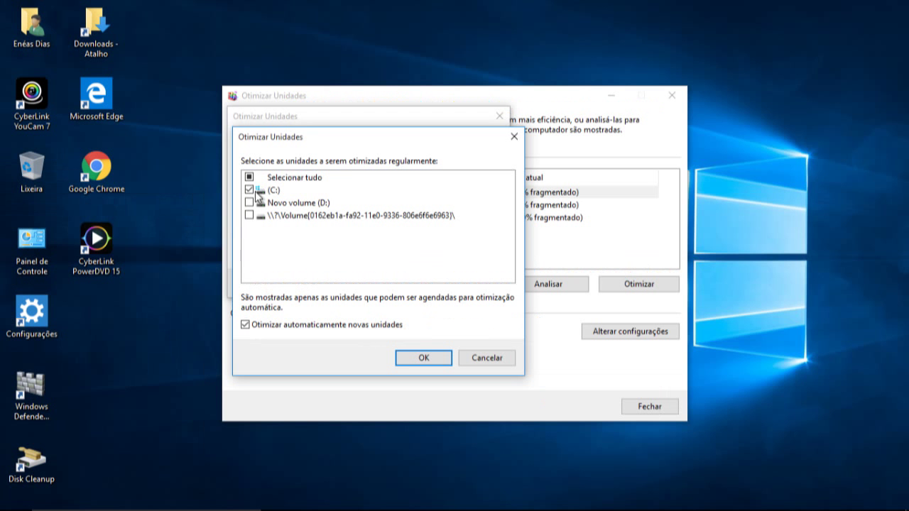
click(252, 192)
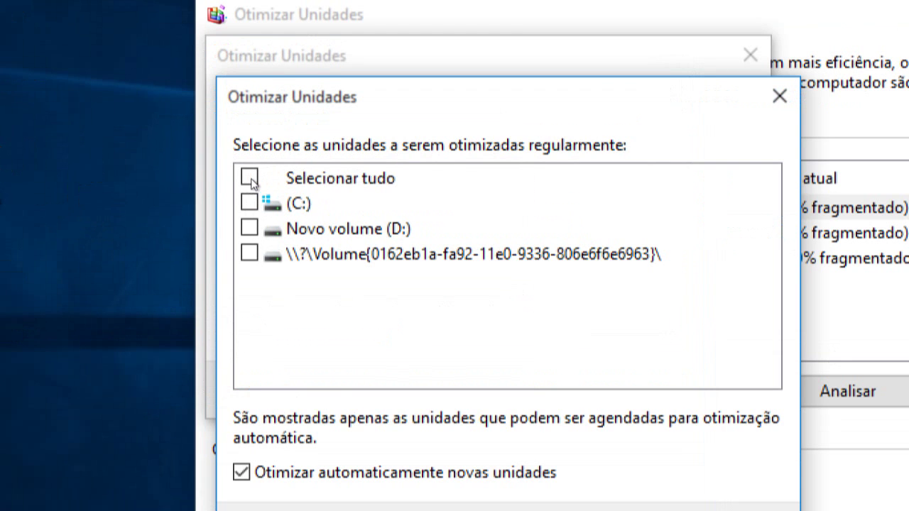
Step: Include all drives in the scheduled optimization, keep automatic optimization of new drives enabled, and accept the selection
click(250, 179)
click(250, 179)
click(250, 179)
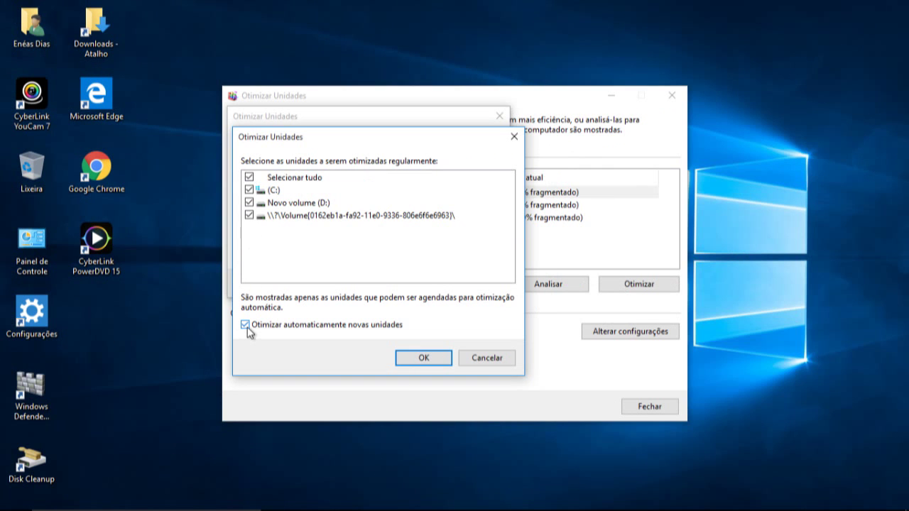
click(245, 326)
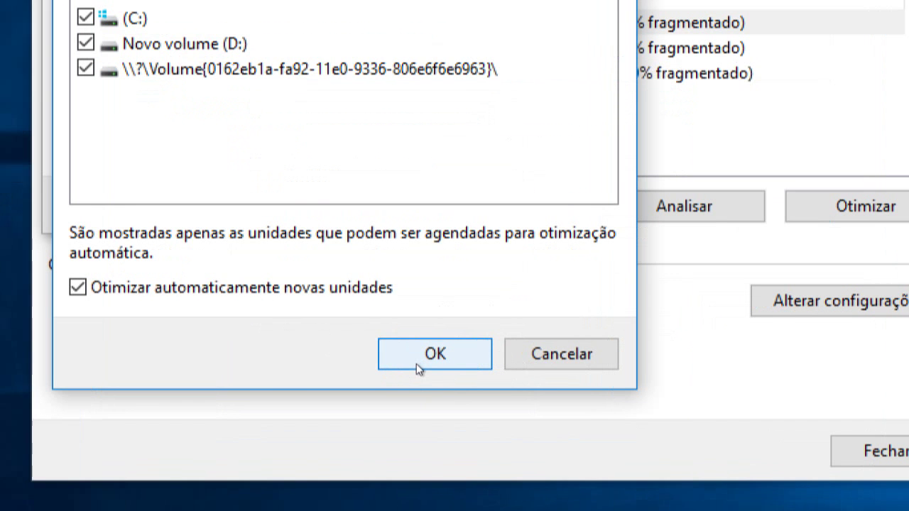
click(416, 363)
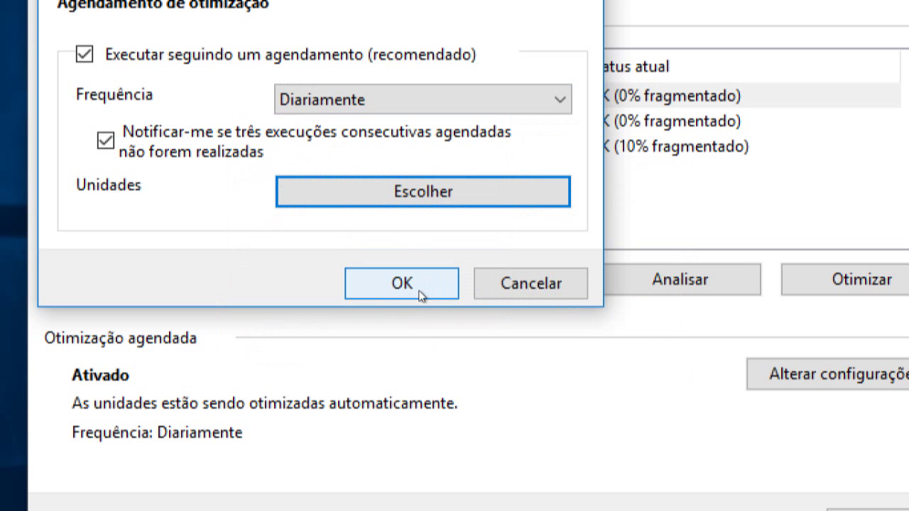
Step: Save the optimization schedule and close the drive optimization window
click(419, 294)
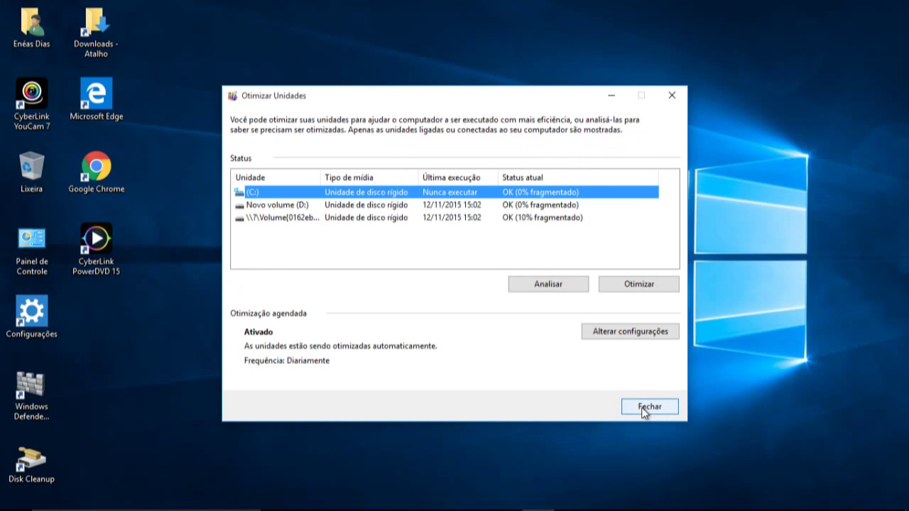
click(647, 406)
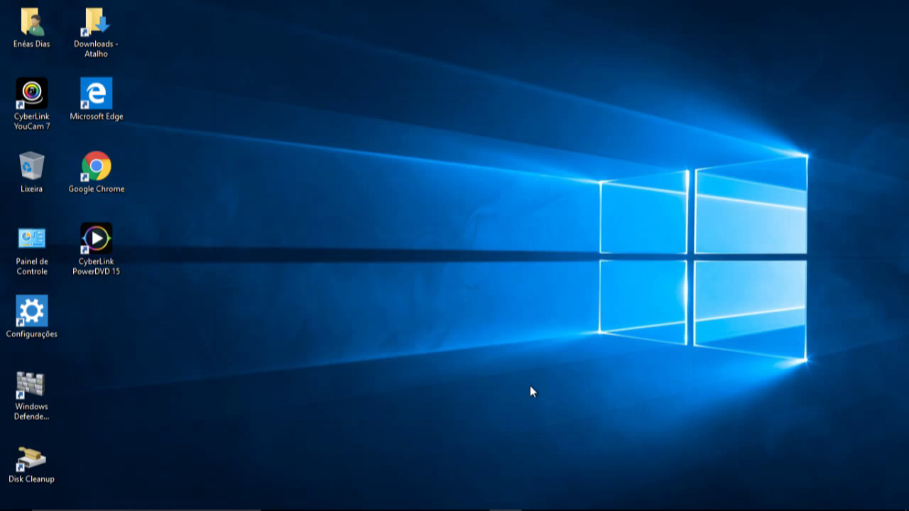